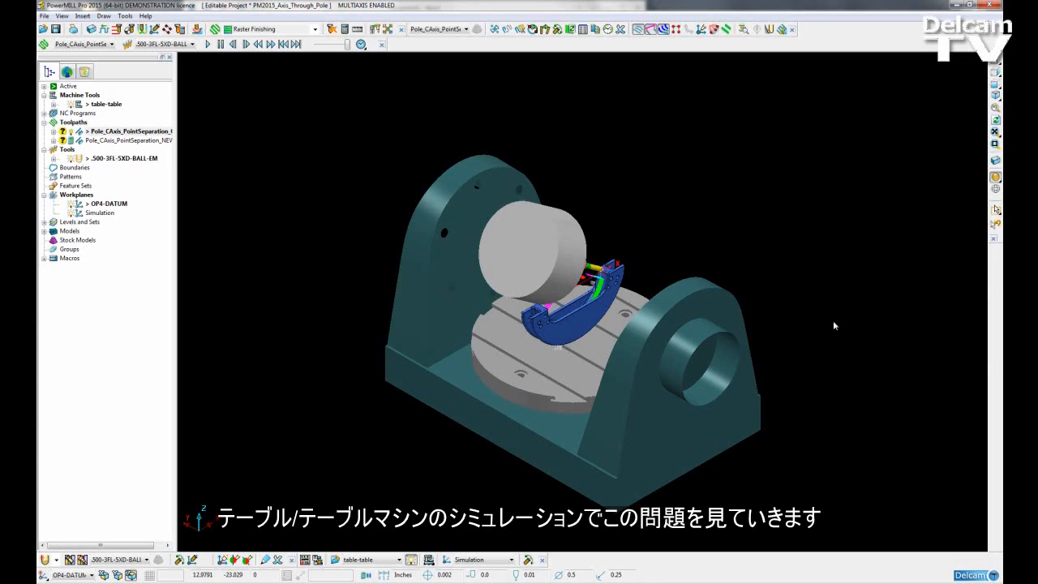
Simulate the Pole_CAxis_PointSeparation_OLD toolpath from its start on the table-table machine, then pause the playback
{"action": "middle_click_drag", "start_coordinate": [704, 268], "coordinate": [709, 250], "text": "shift"}
{"action": "middle_click_drag", "start_coordinate": [448, 351], "coordinate": [493, 363]}
{"action": "middle_click_drag", "start_coordinate": [762, 337], "coordinate": [755, 335]}
{"action": "scroll", "coordinate": [646, 300], "scroll_direction": "down", "scroll_amount": 2}
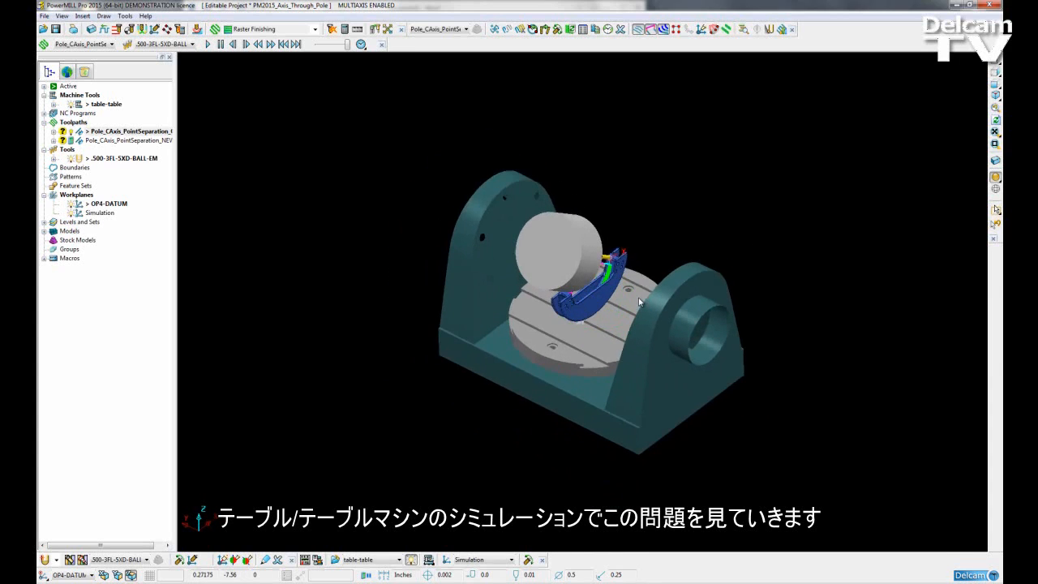
{"action": "middle_click_drag", "start_coordinate": [640, 300], "coordinate": [612, 307], "text": "shift"}
{"action": "right_click", "coordinate": [129, 134]}
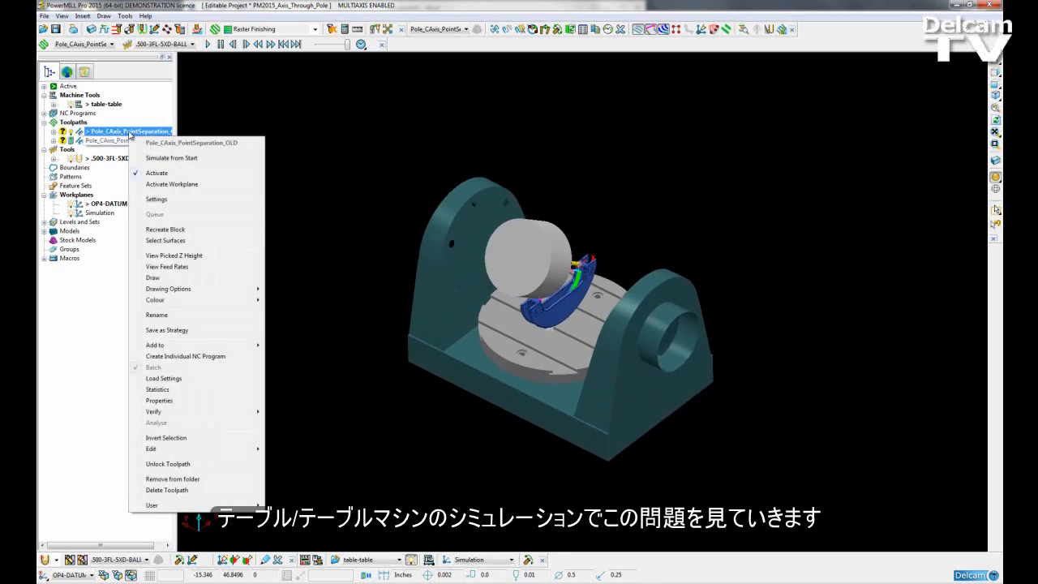
{"action": "left_click", "coordinate": [163, 159]}
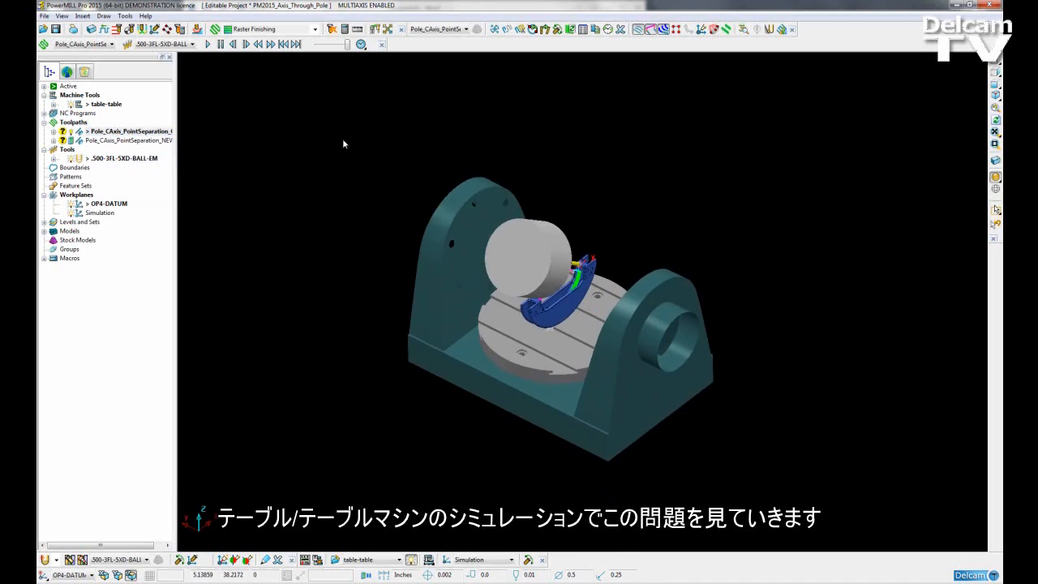
{"action": "left_click", "coordinate": [209, 43]}
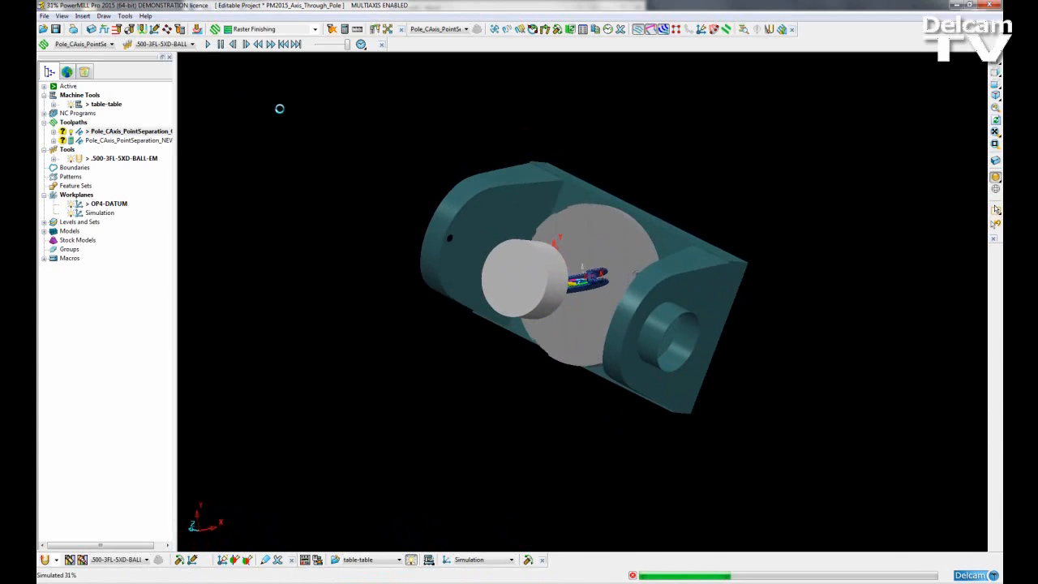
{"action": "left_click", "coordinate": [222, 44]}
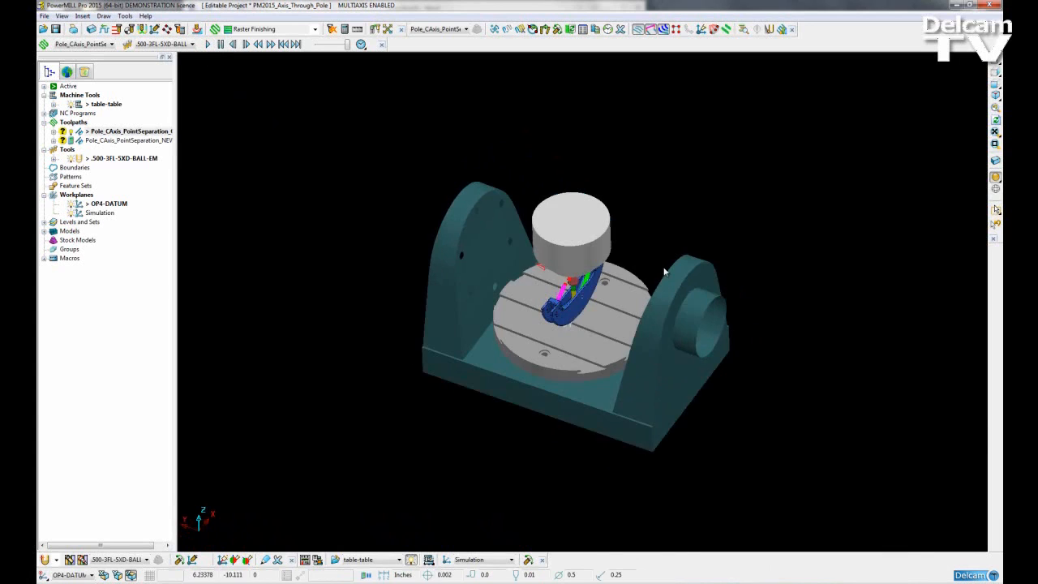
Hide the table-table machine, the ball end mill and the shaded model, leaving the toolpath and its points displayed
{"action": "left_click", "coordinate": [71, 104]}
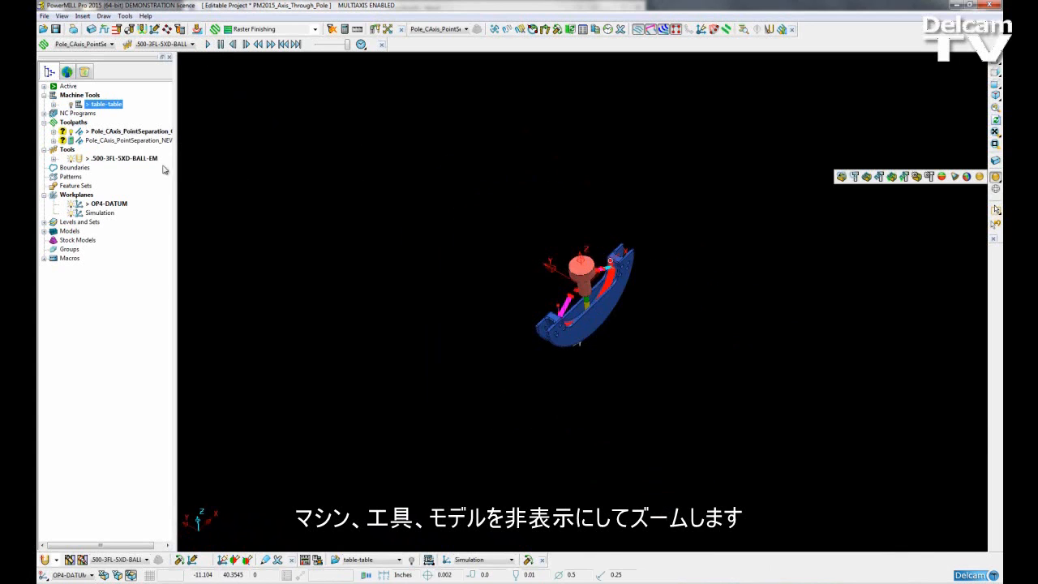
{"action": "left_click", "coordinate": [71, 158]}
{"action": "left_click", "coordinate": [980, 176]}
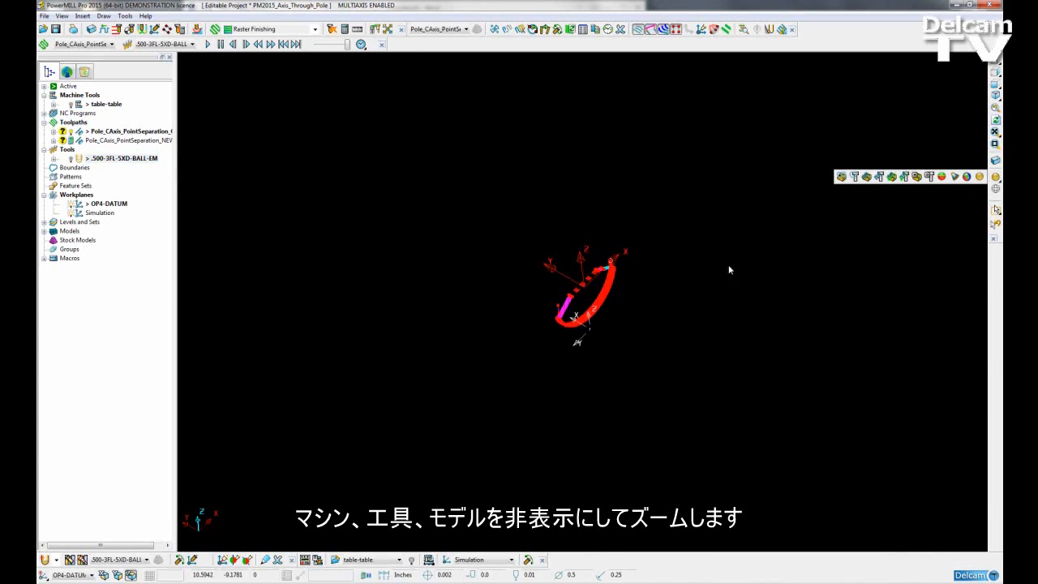
Examine the point distribution near the vertical axis, from the full set of passes to the individual segments of one pass
{"action": "middle_click_drag", "start_coordinate": [583, 306], "coordinate": [616, 343], "text": "ctrl+shift"}
{"action": "mouse_move", "coordinate": [437, 216]}
{"action": "middle_mouse_down", "text": "shift"}
{"action": "mouse_move", "coordinate": [521, 272]}
{"action": "mouse_move", "coordinate": [581, 286]}
{"action": "middle_mouse_up", "text": "shift"}
{"action": "mouse_move", "coordinate": [463, 230]}
{"action": "middle_mouse_down", "text": "shift"}
{"action": "mouse_move", "coordinate": [446, 313]}
{"action": "mouse_move", "coordinate": [403, 355]}
{"action": "middle_mouse_up", "text": "shift"}
{"action": "mouse_move", "coordinate": [510, 263]}
{"action": "middle_mouse_down", "text": "shift"}
{"action": "mouse_move", "coordinate": [466, 339]}
{"action": "mouse_move", "coordinate": [475, 354]}
{"action": "middle_mouse_up", "text": "shift"}
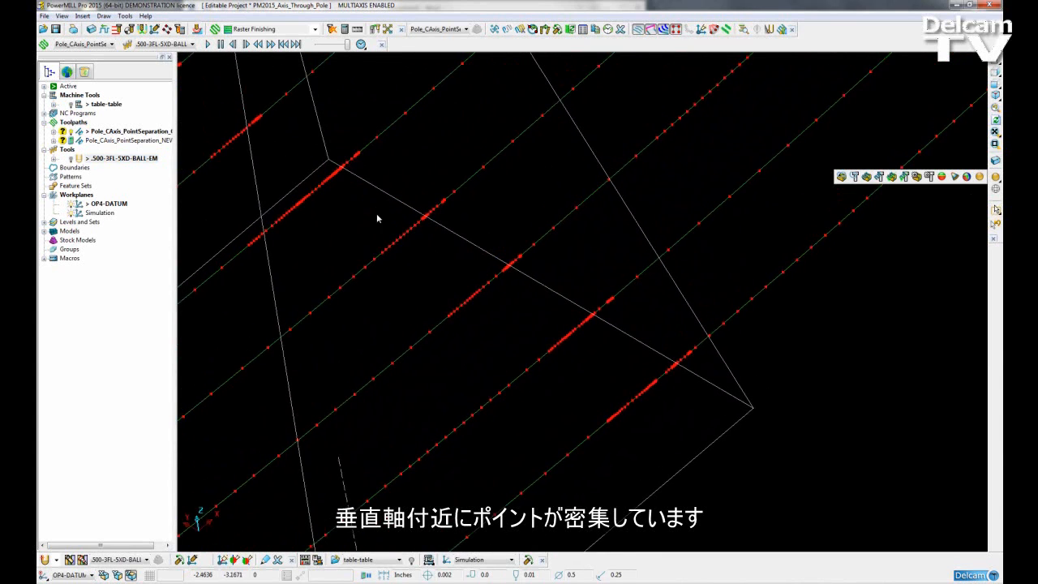
{"action": "middle_click_drag", "start_coordinate": [341, 211], "coordinate": [412, 265], "text": "shift"}
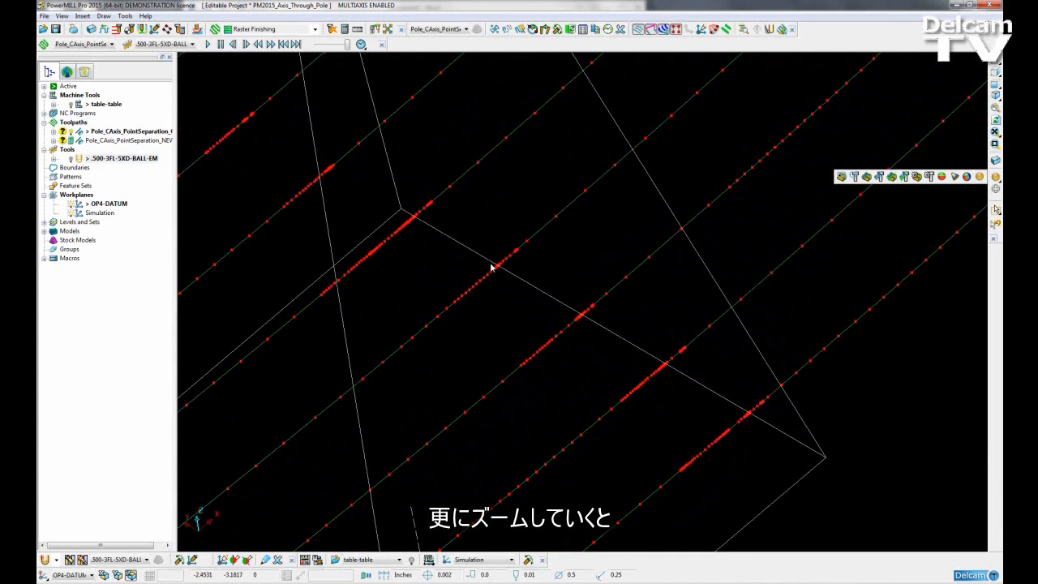
{"action": "scroll", "coordinate": [507, 280], "scroll_direction": "up", "scroll_amount": 5}
{"action": "scroll", "coordinate": [507, 289], "scroll_direction": "up", "scroll_amount": 3}
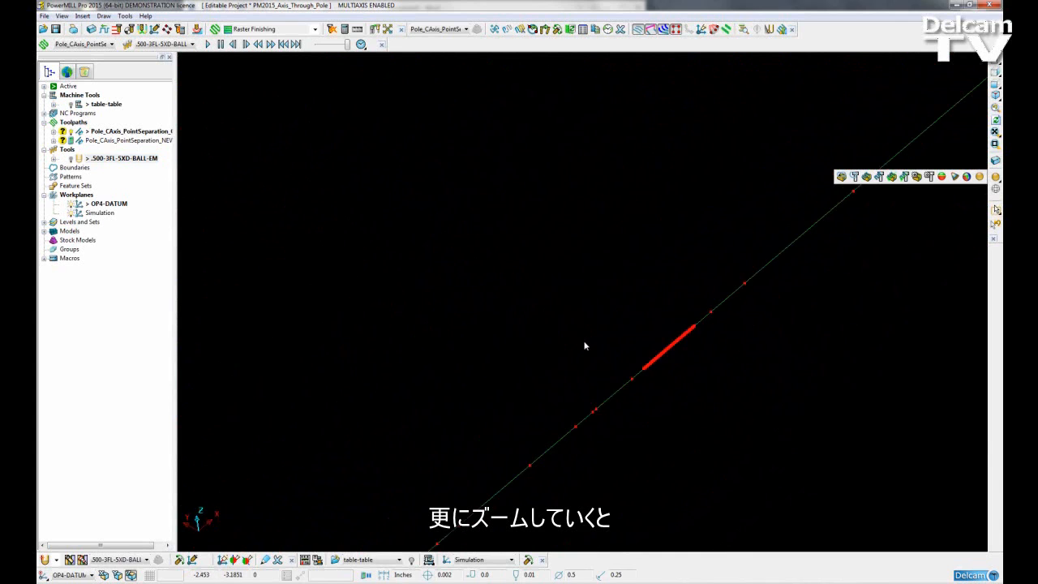
{"action": "middle_click_drag", "start_coordinate": [679, 376], "coordinate": [555, 300], "text": "shift"}
{"action": "scroll", "coordinate": [577, 318], "scroll_direction": "up", "scroll_amount": 4}
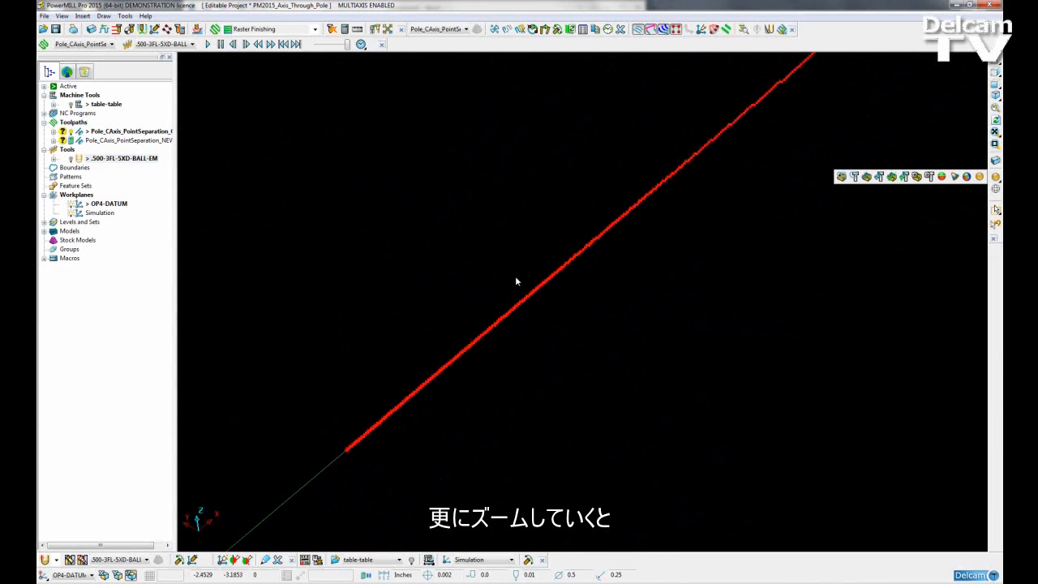
{"action": "scroll", "coordinate": [516, 253], "scroll_direction": "up", "scroll_amount": 3}
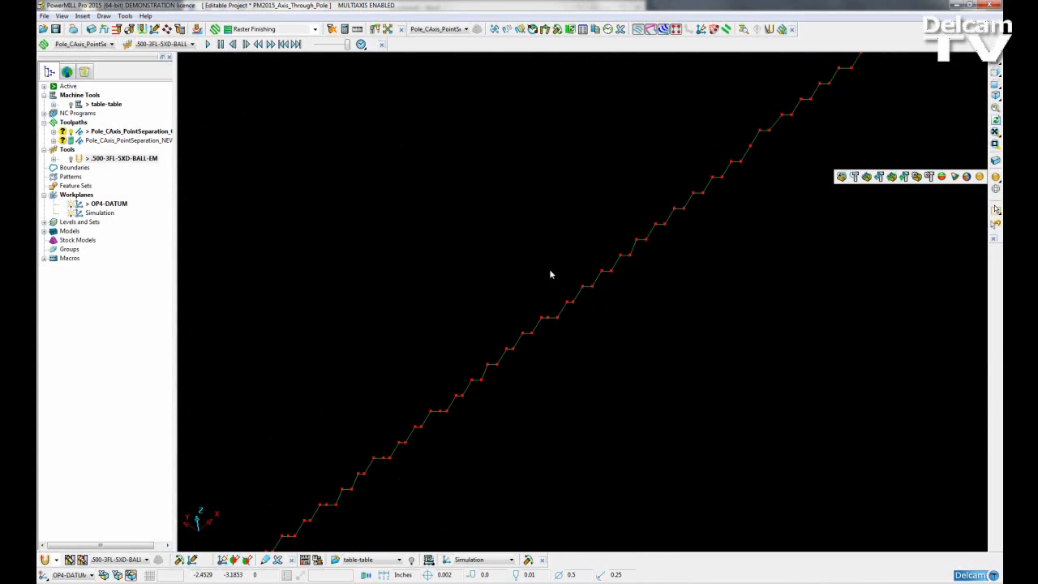
{"action": "middle_click_drag", "start_coordinate": [550, 272], "coordinate": [605, 314], "text": "ctrl+shift"}
{"action": "middle_click_drag", "start_coordinate": [665, 324], "coordinate": [582, 252], "text": "shift"}
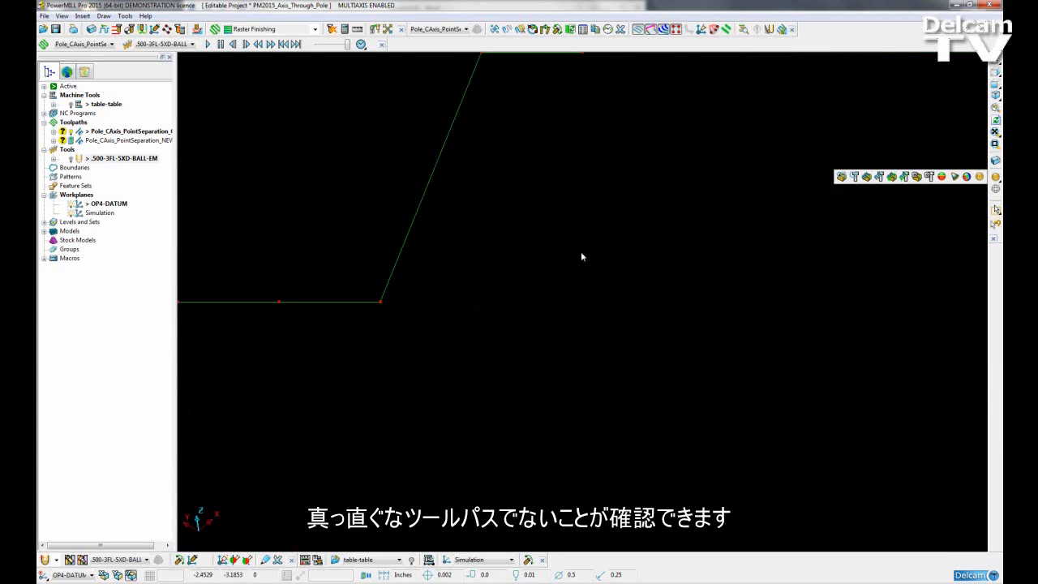
{"action": "scroll", "coordinate": [431, 280], "scroll_direction": "down", "scroll_amount": 3}
{"action": "middle_click_drag", "start_coordinate": [380, 227], "coordinate": [613, 318], "text": "shift"}
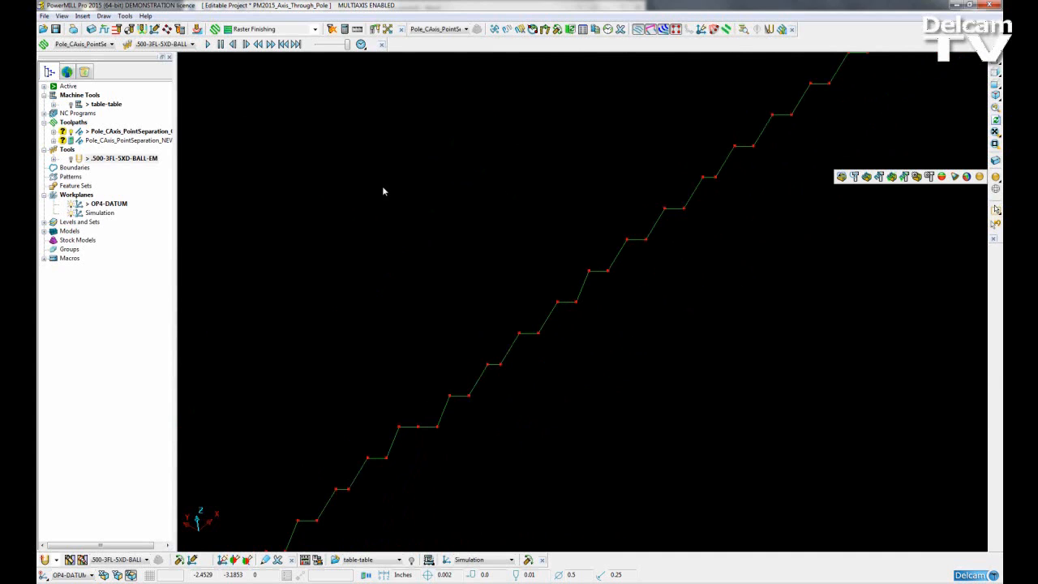
Redisplay the shaded model, the table-table machine and the ball end mill, and hide the toolpath points
{"action": "scroll", "coordinate": [454, 199], "scroll_direction": "down", "scroll_amount": 5}
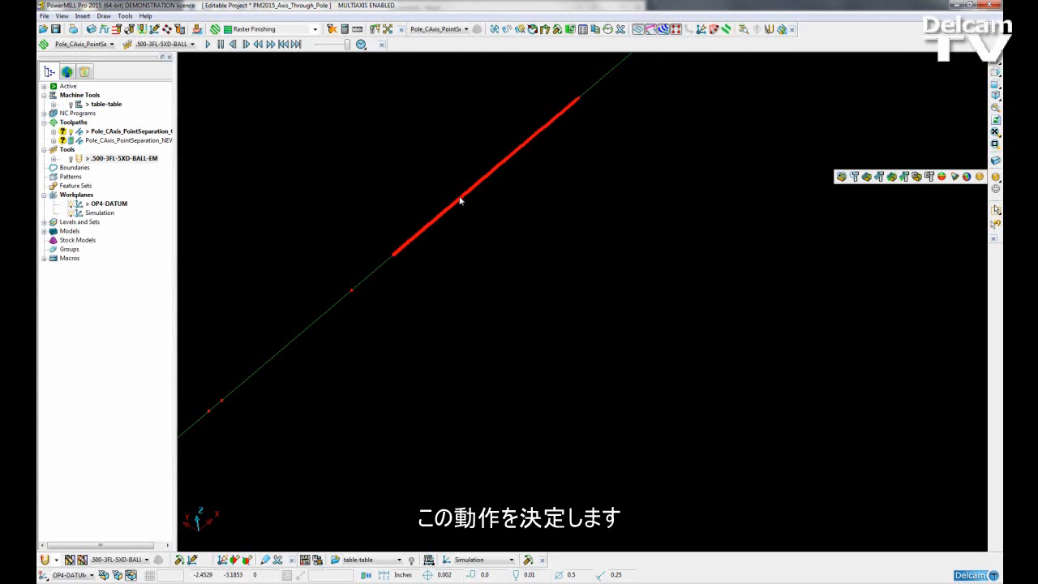
{"action": "middle_click_drag", "start_coordinate": [435, 164], "coordinate": [609, 426], "text": "ctrl"}
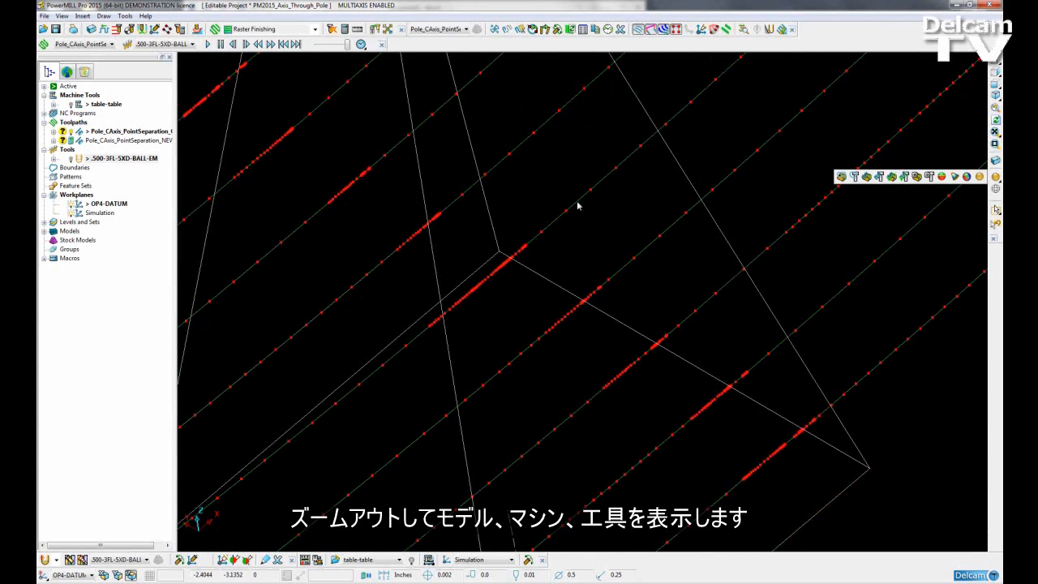
{"action": "middle_click_drag", "start_coordinate": [576, 203], "coordinate": [707, 324], "text": "ctrl"}
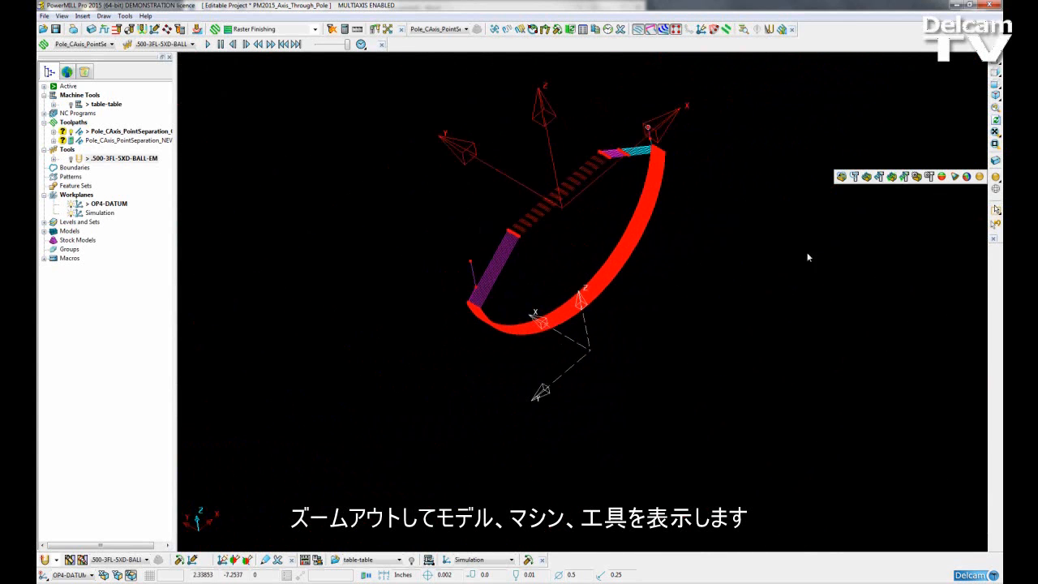
{"action": "left_click", "coordinate": [996, 176]}
{"action": "left_click", "coordinate": [72, 104]}
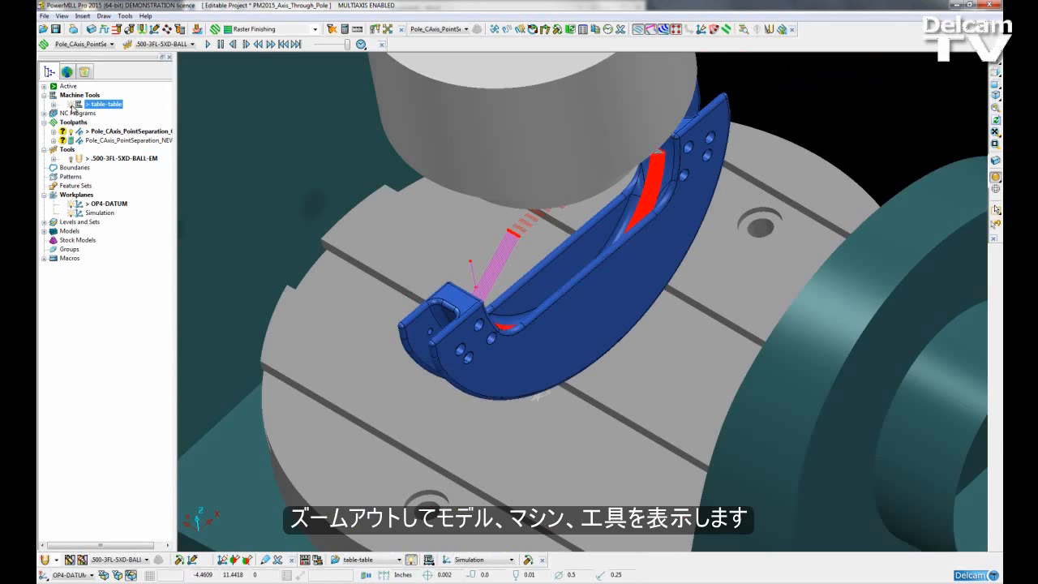
{"action": "left_click", "coordinate": [71, 158]}
{"action": "middle_click_drag", "start_coordinate": [584, 320], "coordinate": [719, 366]}
{"action": "scroll", "coordinate": [550, 328], "scroll_direction": "down", "scroll_amount": 5}
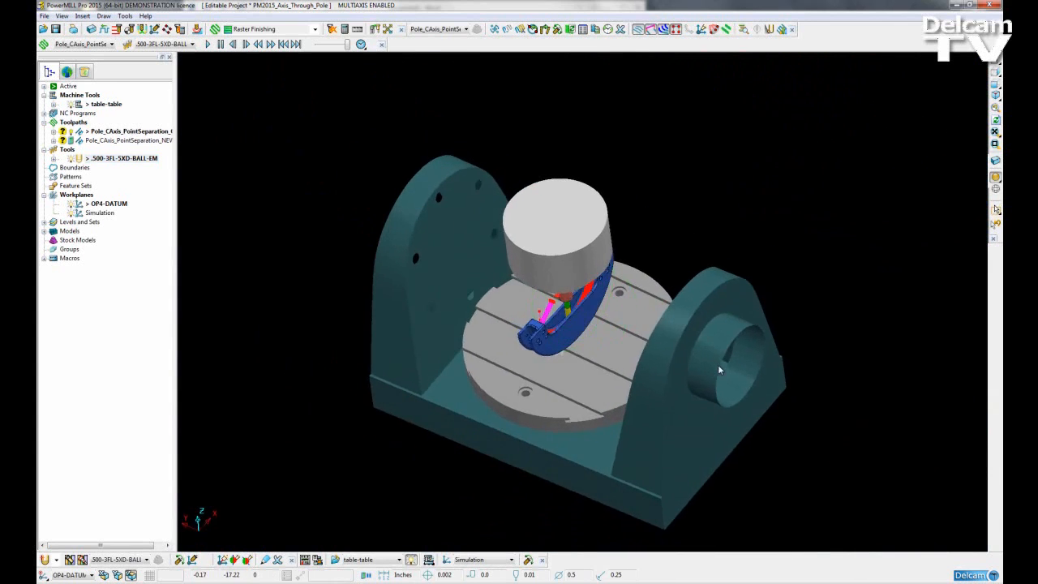
{"action": "left_click", "coordinate": [676, 31]}
{"action": "middle_click_drag", "start_coordinate": [590, 223], "coordinate": [559, 219], "text": "shift"}
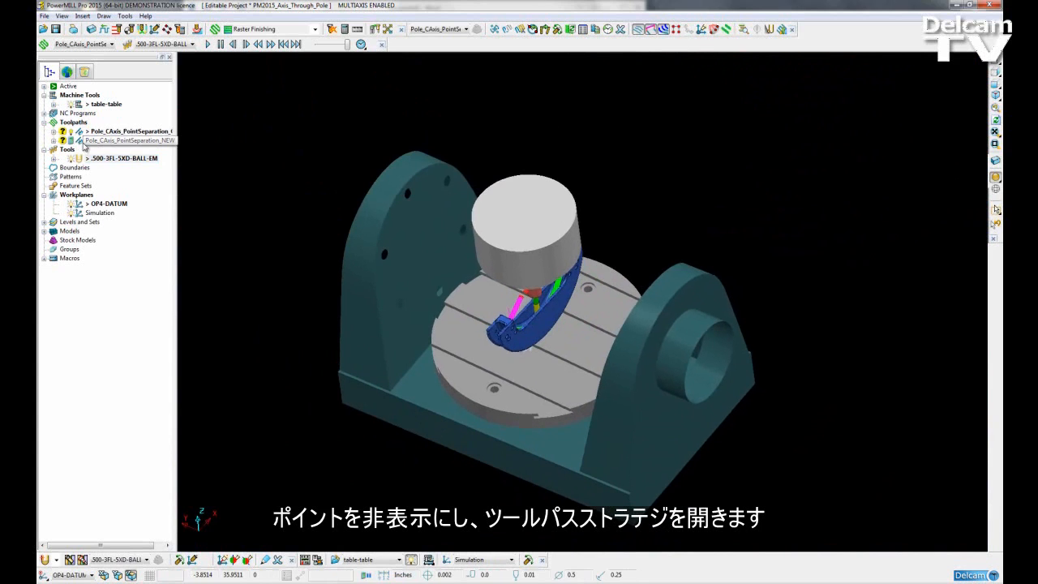
Activate the Pole_CAxis_PointSeparation_NEW toolpath and open its Line Projection Finishing settings
{"action": "double_click", "coordinate": [82, 142]}
{"action": "right_click", "coordinate": [82, 142]}
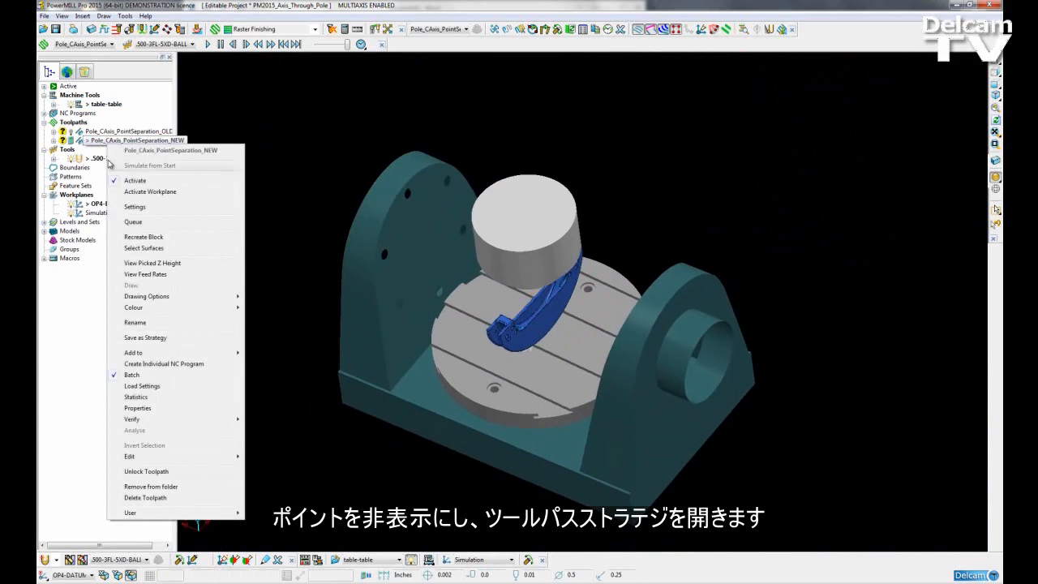
{"action": "left_click", "coordinate": [130, 206]}
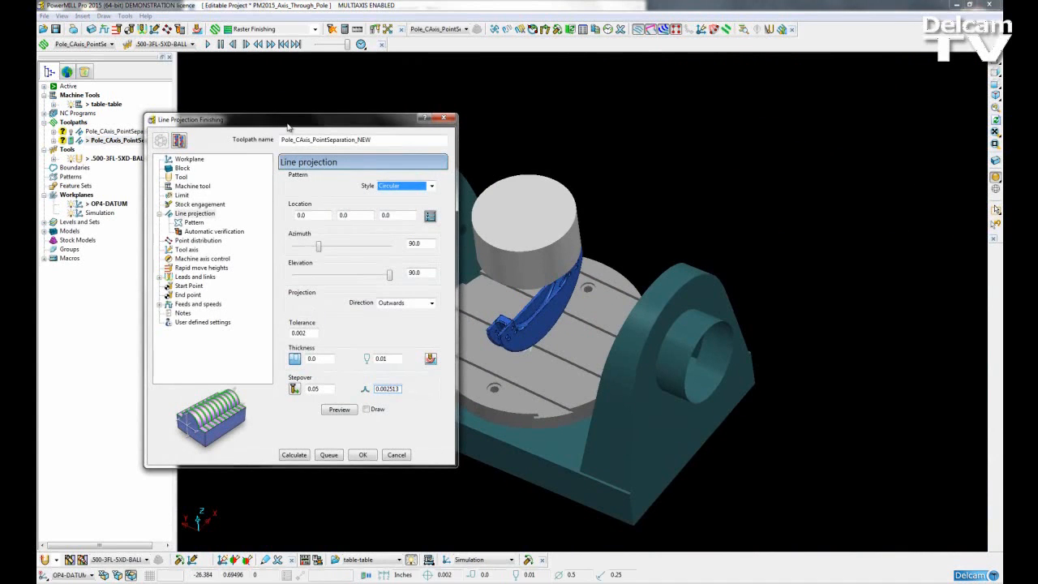
{"action": "left_click_drag", "start_coordinate": [296, 124], "coordinate": [250, 81]}
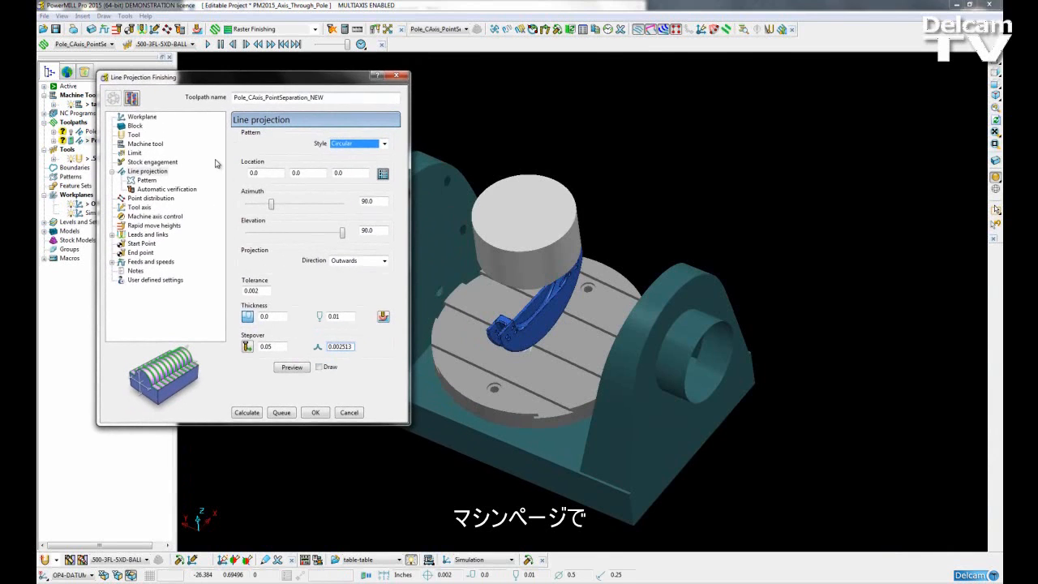
Assign the table-table machine to the toolpath, allowing use of machine tool information and using the machine tool's rotary axis configuration when possible
{"action": "left_click", "coordinate": [139, 145]}
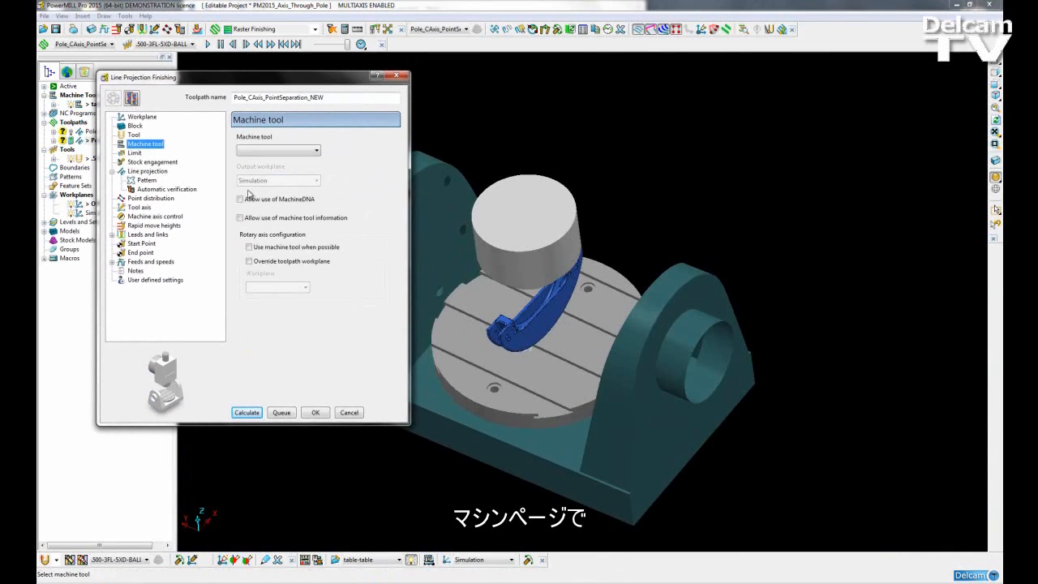
{"action": "left_click", "coordinate": [313, 152]}
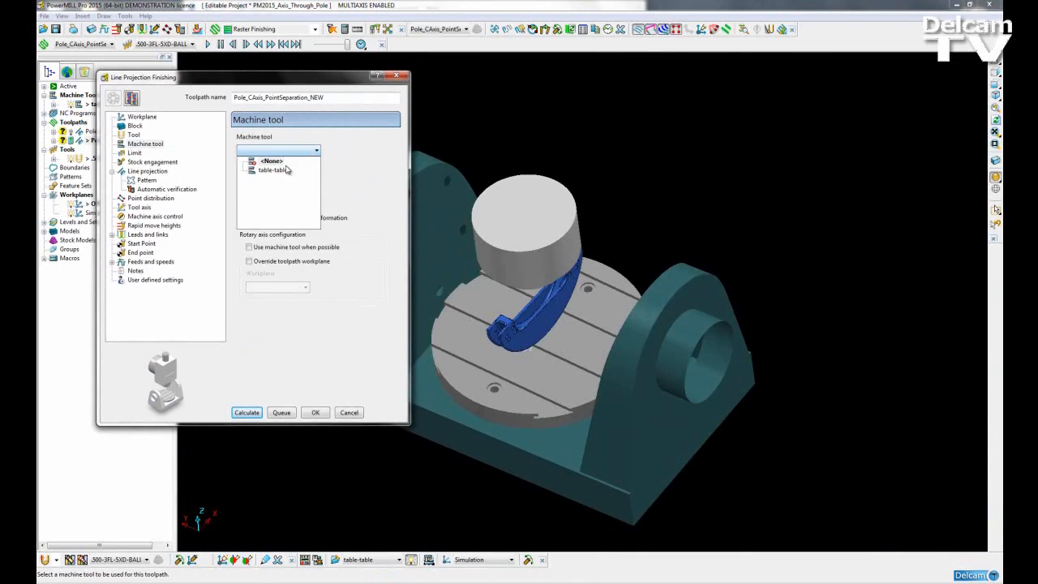
{"action": "left_click", "coordinate": [284, 170]}
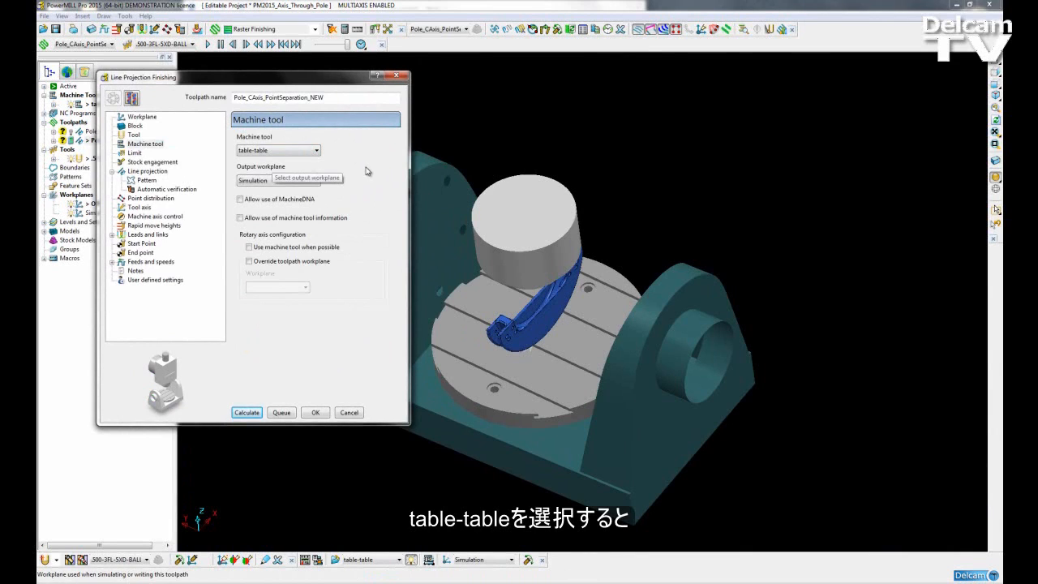
{"action": "left_click", "coordinate": [240, 219]}
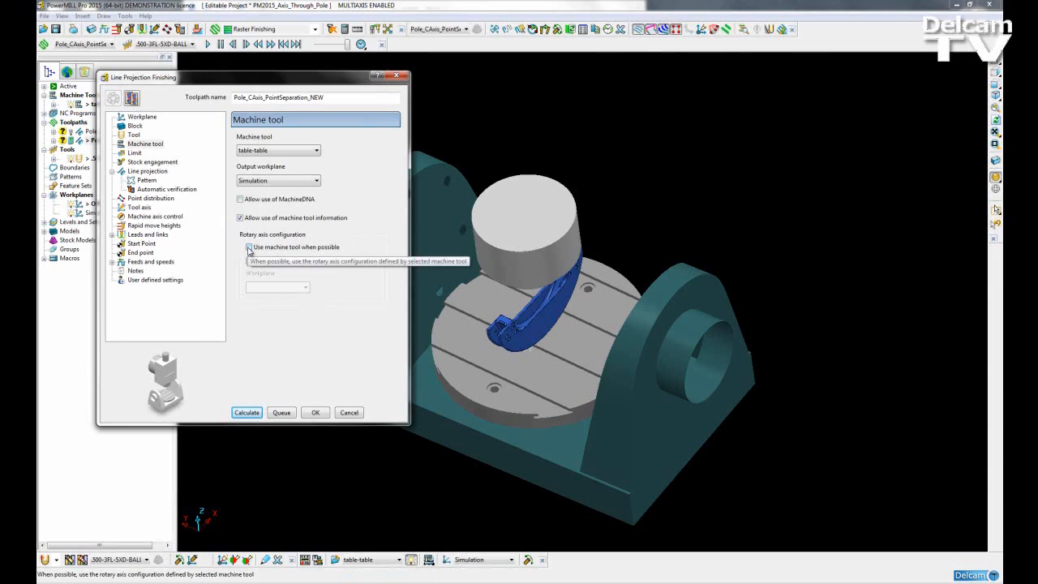
{"action": "left_click", "coordinate": [249, 248]}
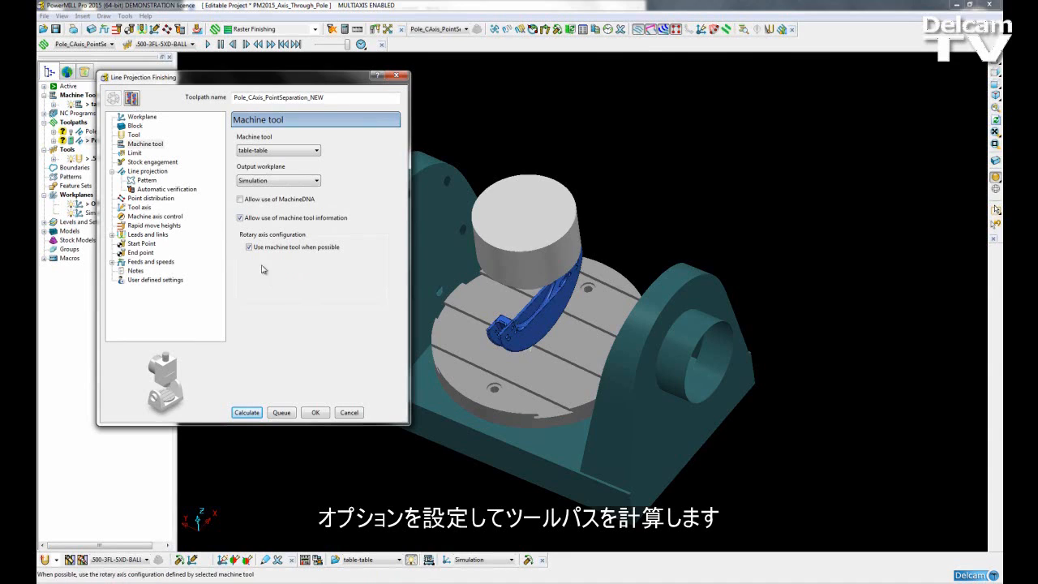
Calculate the Pole_CAxis_PointSeparation_NEW toolpath and close its settings
{"action": "left_click", "coordinate": [247, 413]}
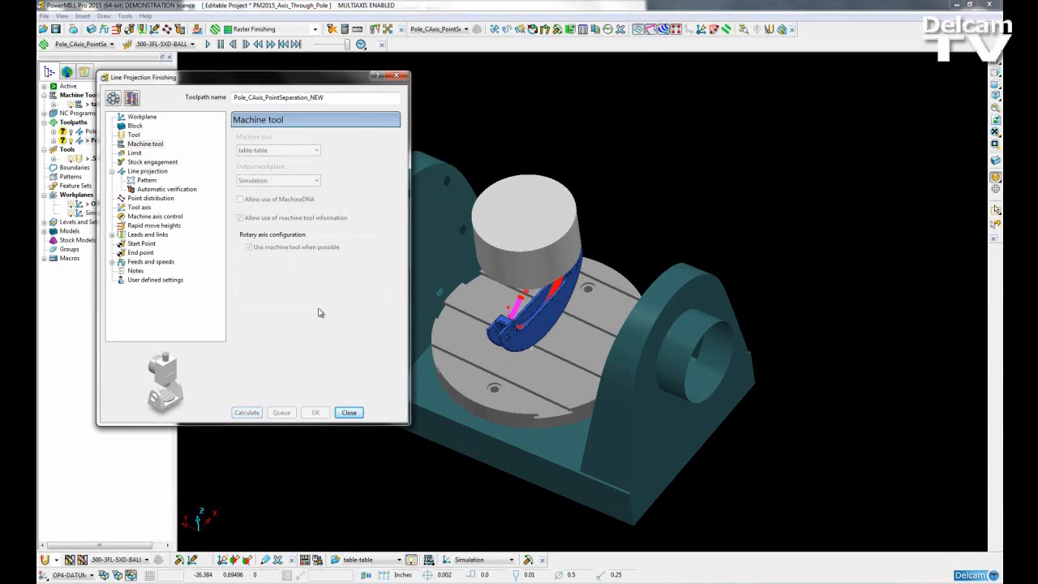
{"action": "left_click", "coordinate": [349, 412]}
{"action": "middle_click_drag", "start_coordinate": [607, 387], "coordinate": [540, 385]}
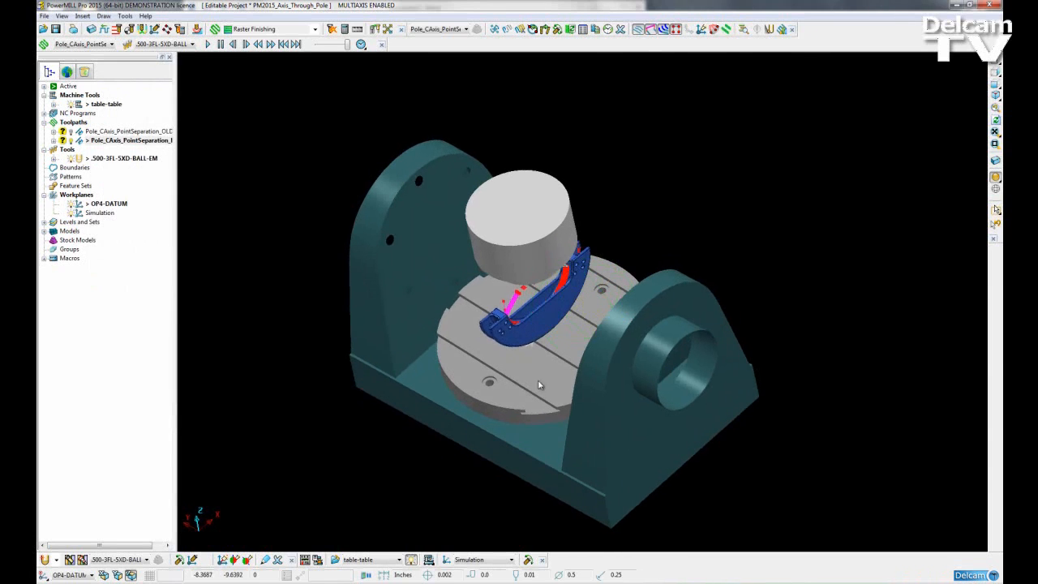
Hide the toolpath points and simulate the Pole_CAxis_PointSeparation_NEW toolpath from its start on the table-table machine
{"action": "right_click", "coordinate": [95, 141]}
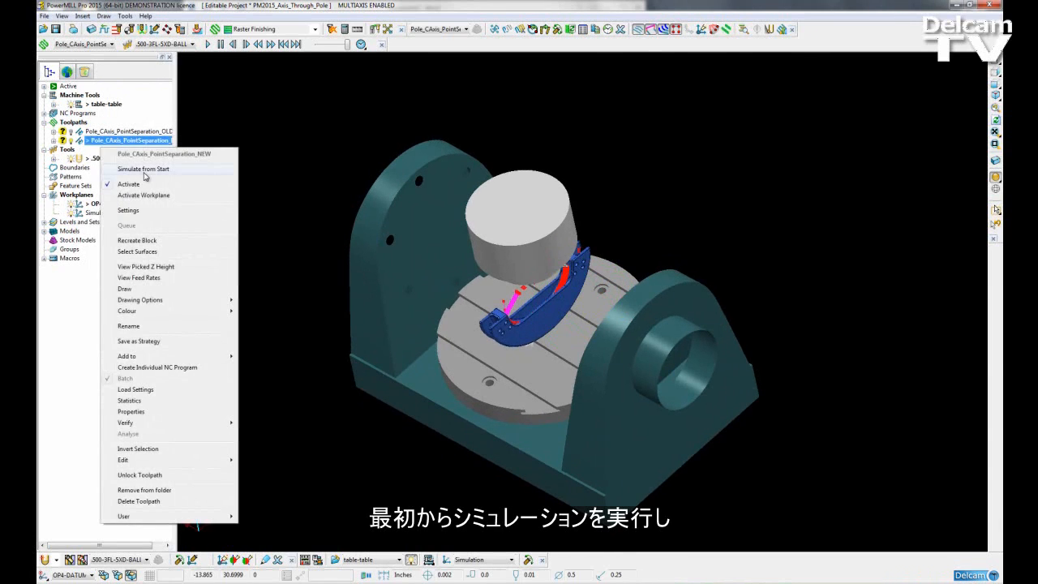
{"action": "left_click", "coordinate": [142, 173]}
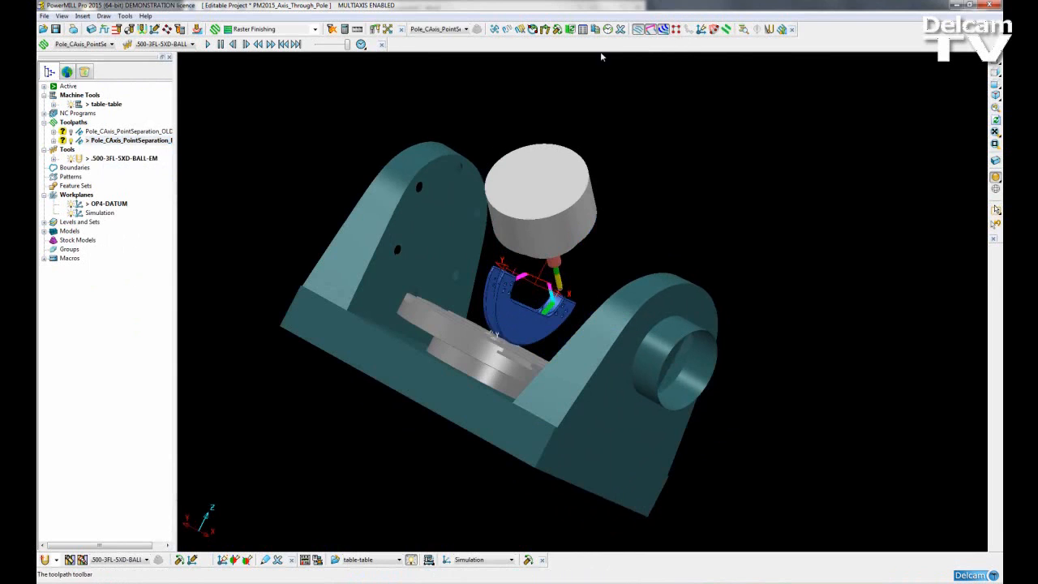
{"action": "middle_click_drag", "start_coordinate": [405, 188], "coordinate": [373, 284]}
{"action": "middle_click_drag", "start_coordinate": [552, 371], "coordinate": [524, 382], "text": "shift"}
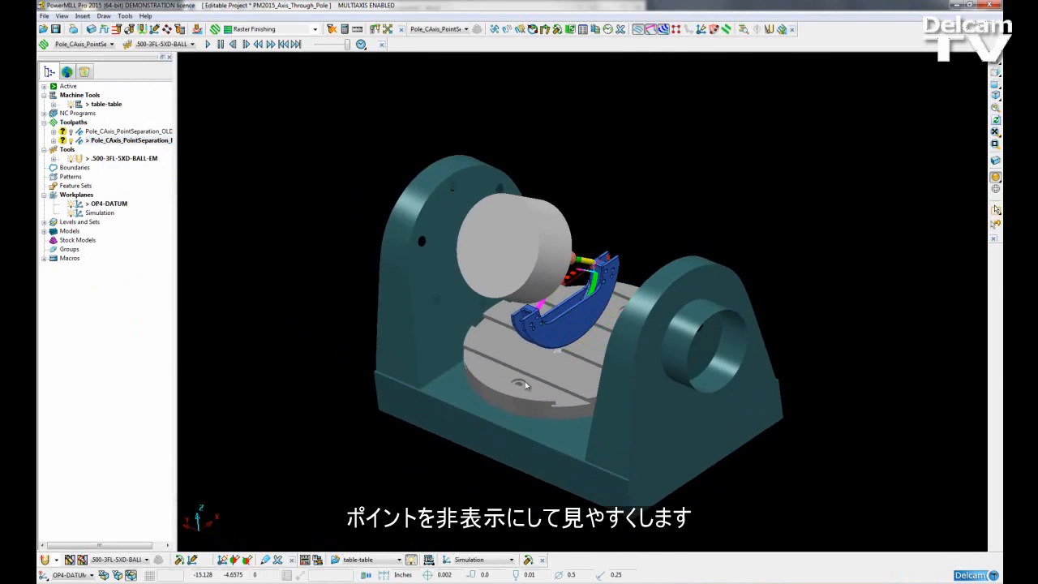
{"action": "middle_click_drag", "start_coordinate": [597, 382], "coordinate": [590, 421], "text": "shift"}
{"action": "left_click", "coordinate": [208, 44]}
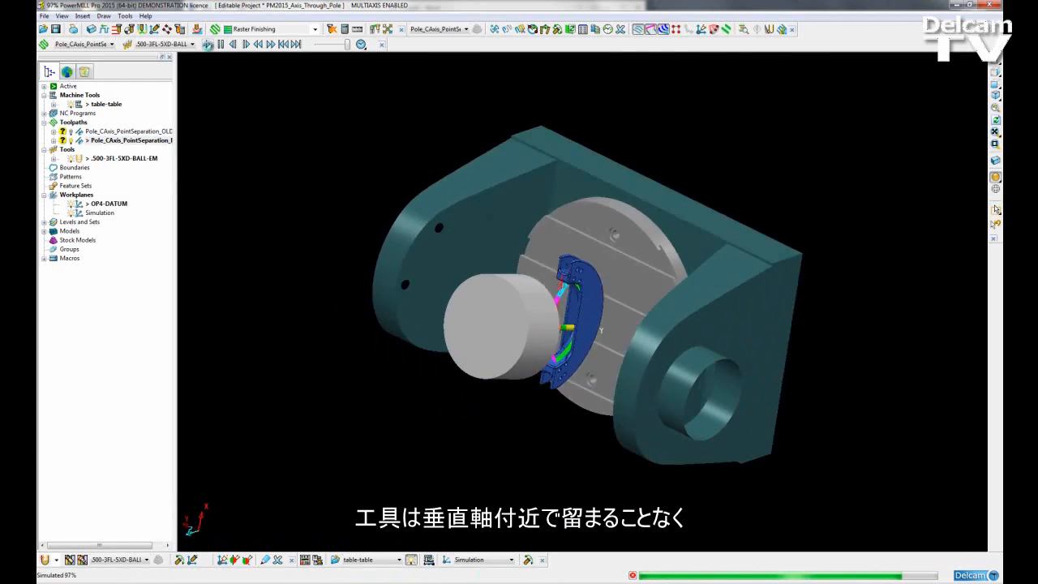
{"action": "left_click", "coordinate": [207, 44]}
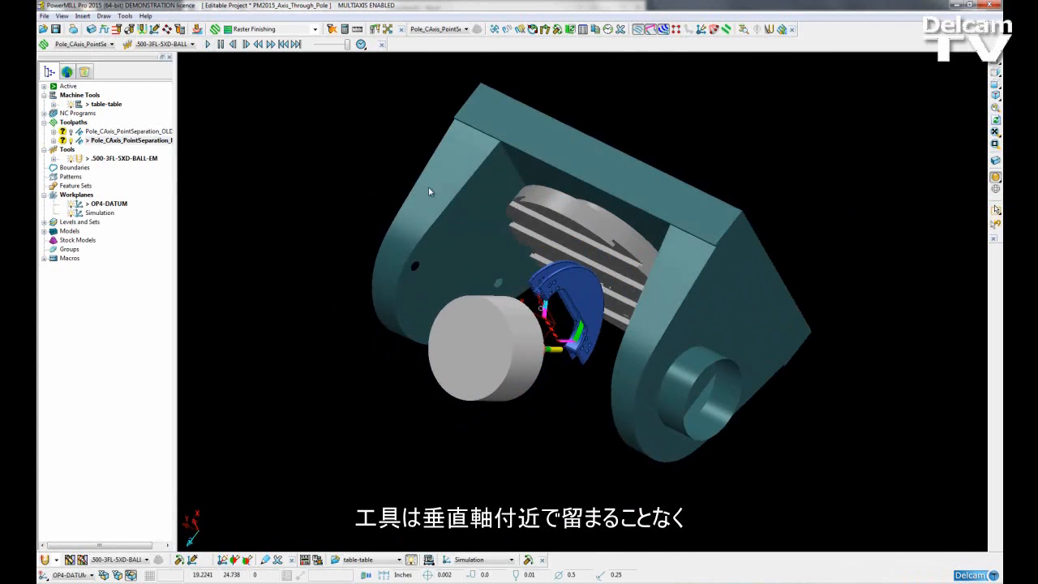
Hide the table-table machine, the .500-3FL-5XD-BALL-EM tool and the shaded model to leave only the toolpath
{"action": "middle_click_drag", "start_coordinate": [541, 146], "coordinate": [553, 107]}
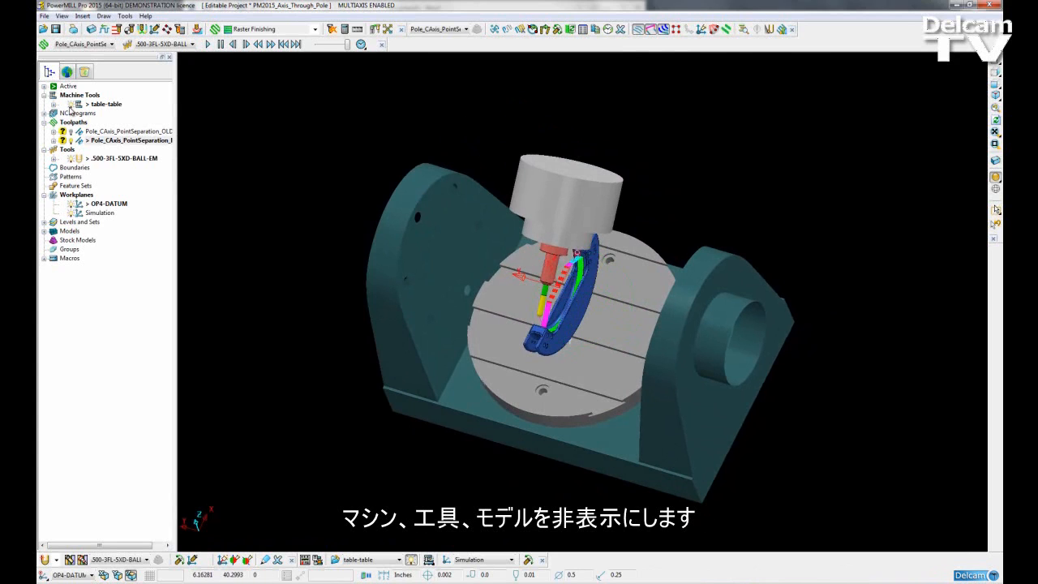
{"action": "left_click", "coordinate": [70, 104]}
{"action": "left_click", "coordinate": [71, 158]}
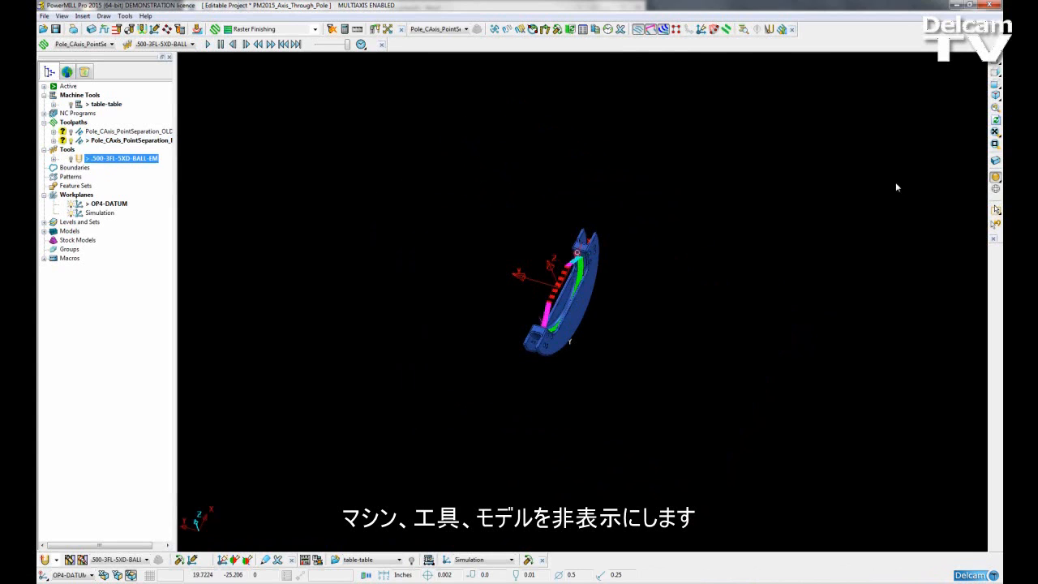
{"action": "left_click", "coordinate": [996, 177]}
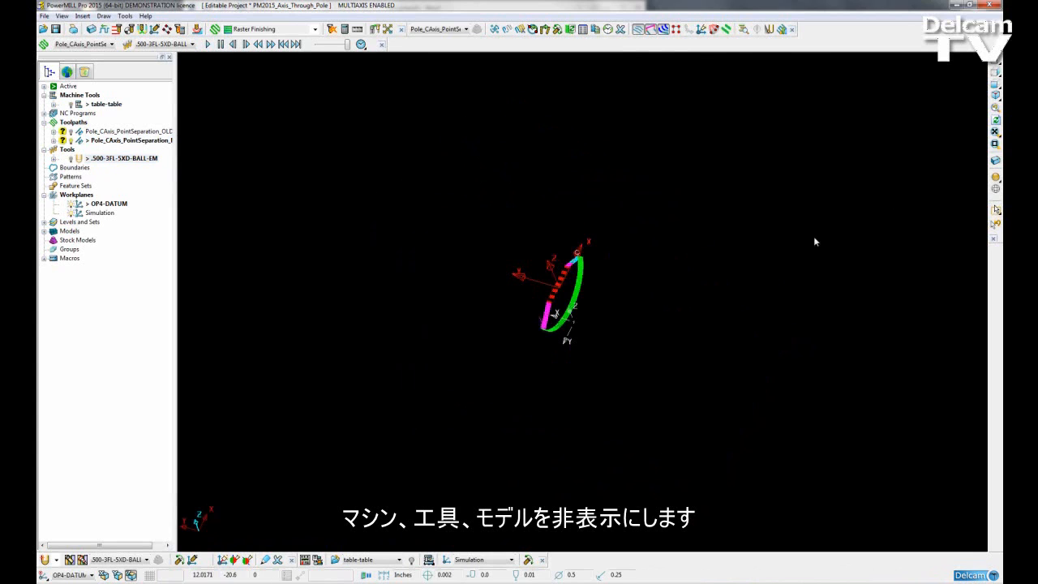
Display the points of the Pole_CAxis_PointSeparation_NEW toolpath and view them up close
{"action": "left_click", "coordinate": [678, 32]}
{"action": "scroll", "coordinate": [570, 302], "scroll_direction": "up", "scroll_amount": 5}
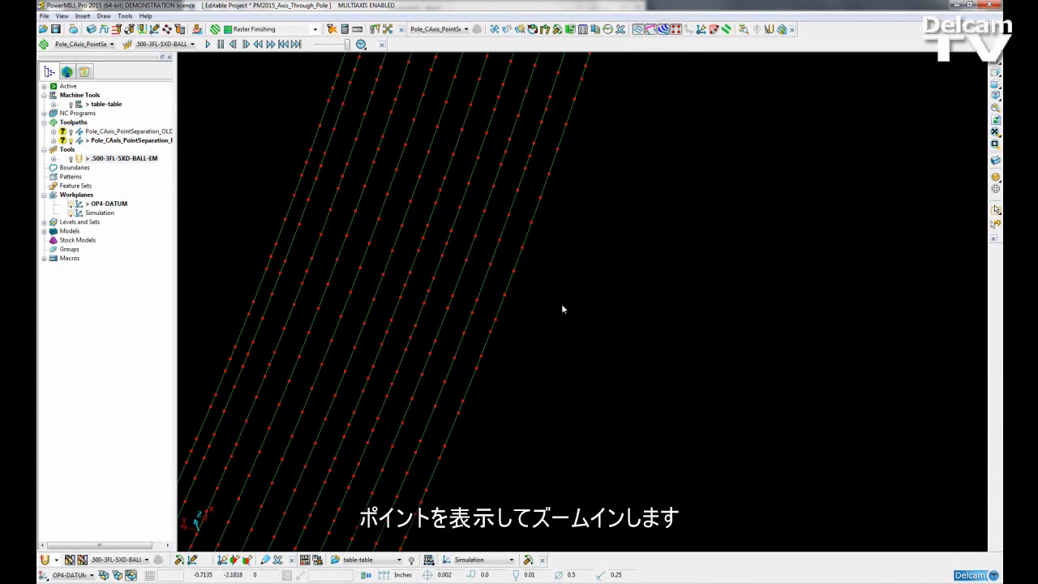
{"action": "scroll", "coordinate": [454, 279], "scroll_direction": "down", "scroll_amount": 2}
{"action": "scroll", "coordinate": [499, 293], "scroll_direction": "down", "scroll_amount": 2}
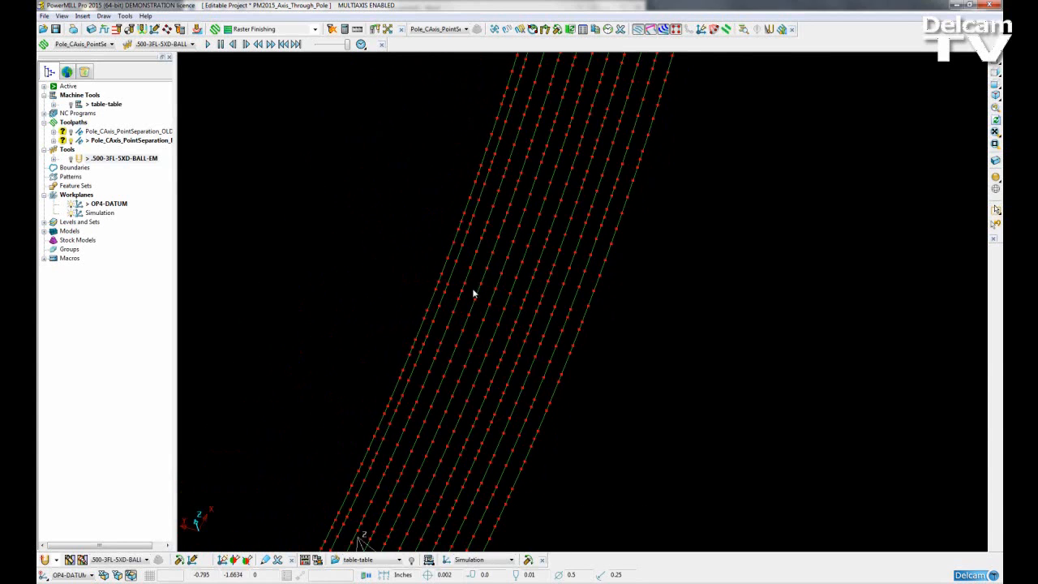
Examine the point distribution on the toolpath passes where they cross the vertical Z axis
{"action": "middle_click_drag", "start_coordinate": [484, 365], "coordinate": [568, 193], "text": "shift"}
{"action": "mouse_move", "coordinate": [443, 426]}
{"action": "middle_mouse_down", "text": "shift"}
{"action": "mouse_move", "coordinate": [465, 407]}
{"action": "mouse_move", "coordinate": [484, 357]}
{"action": "middle_mouse_up", "text": "shift"}
{"action": "scroll", "coordinate": [549, 400], "scroll_direction": "up", "scroll_amount": 3}
{"action": "scroll", "coordinate": [547, 387], "scroll_direction": "up", "scroll_amount": 4}
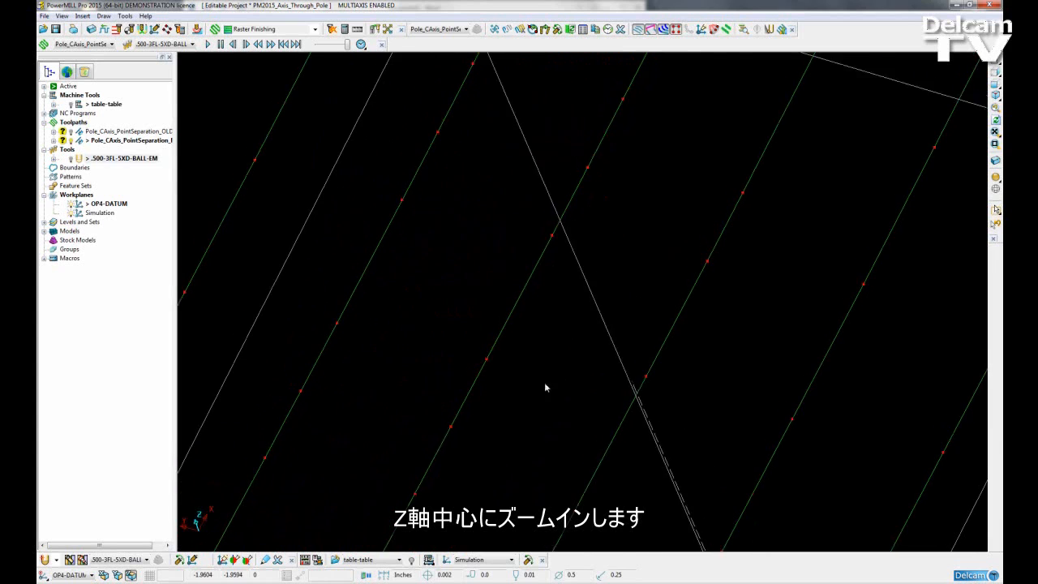
{"action": "middle_click_drag", "start_coordinate": [615, 367], "coordinate": [606, 315], "text": "shift"}
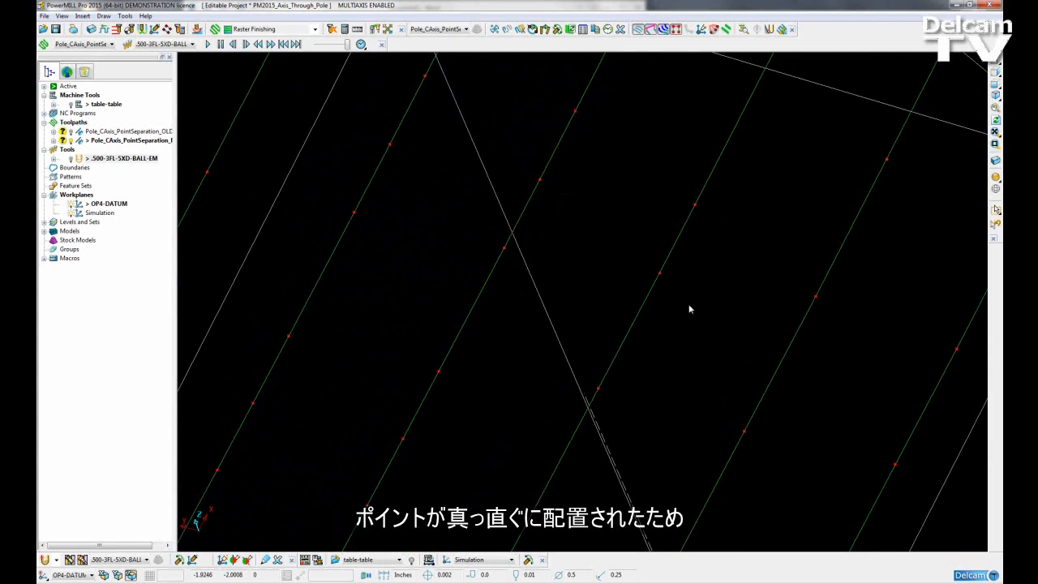
{"action": "scroll", "coordinate": [709, 235], "scroll_direction": "down", "scroll_amount": 3}
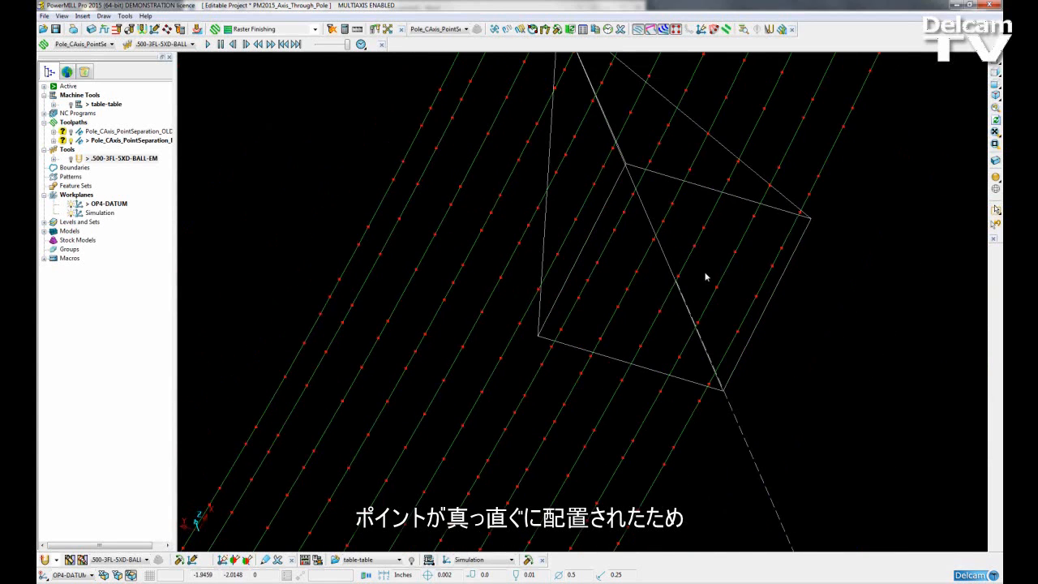
{"action": "middle_click_drag", "start_coordinate": [705, 277], "coordinate": [709, 375], "text": "shift"}
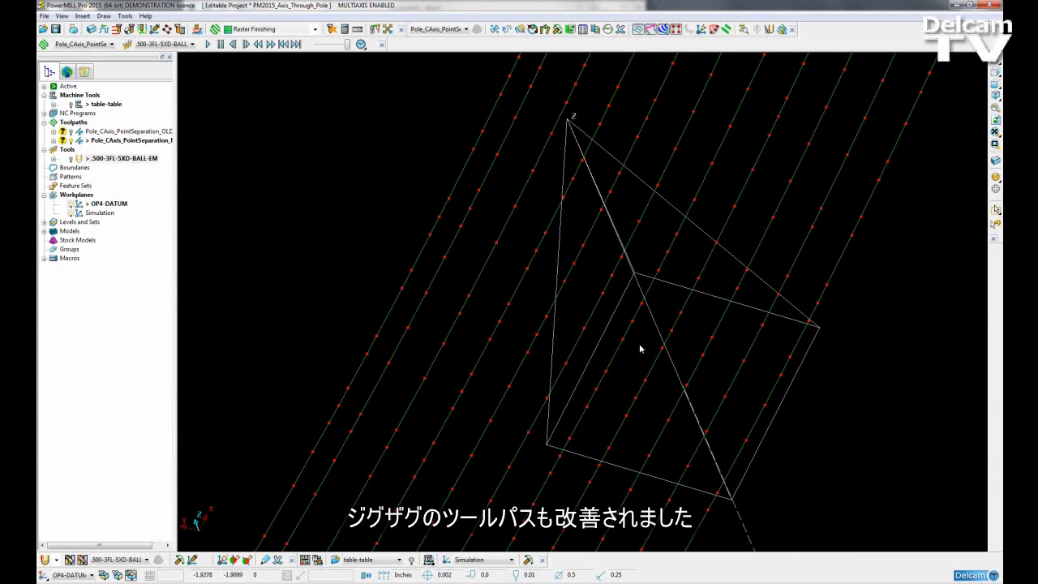
Show the table-table machine, the .500-3FL-5XD-BALL-EM tool and the shaded model again around the toolpath
{"action": "scroll", "coordinate": [587, 330], "scroll_direction": "down", "scroll_amount": 10}
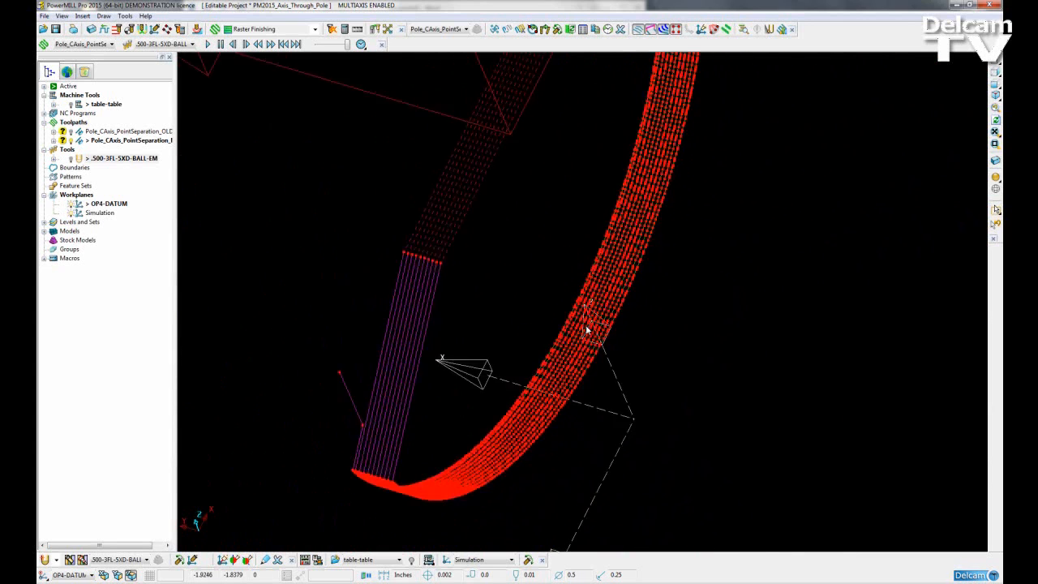
{"action": "left_click", "coordinate": [70, 104]}
{"action": "left_click", "coordinate": [72, 158]}
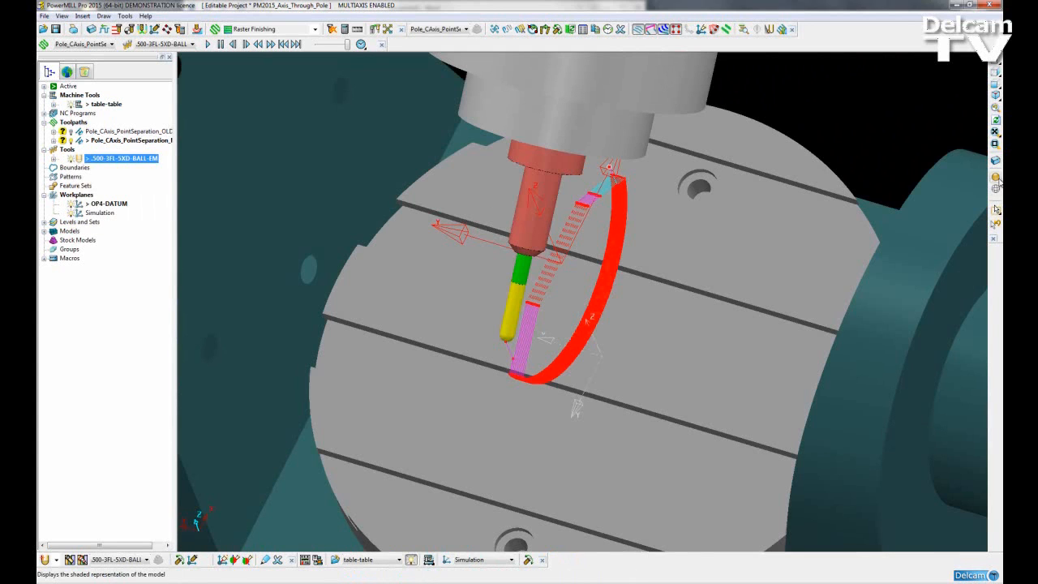
{"action": "left_click", "coordinate": [996, 177]}
{"action": "scroll", "coordinate": [617, 290], "scroll_direction": "down", "scroll_amount": 8}
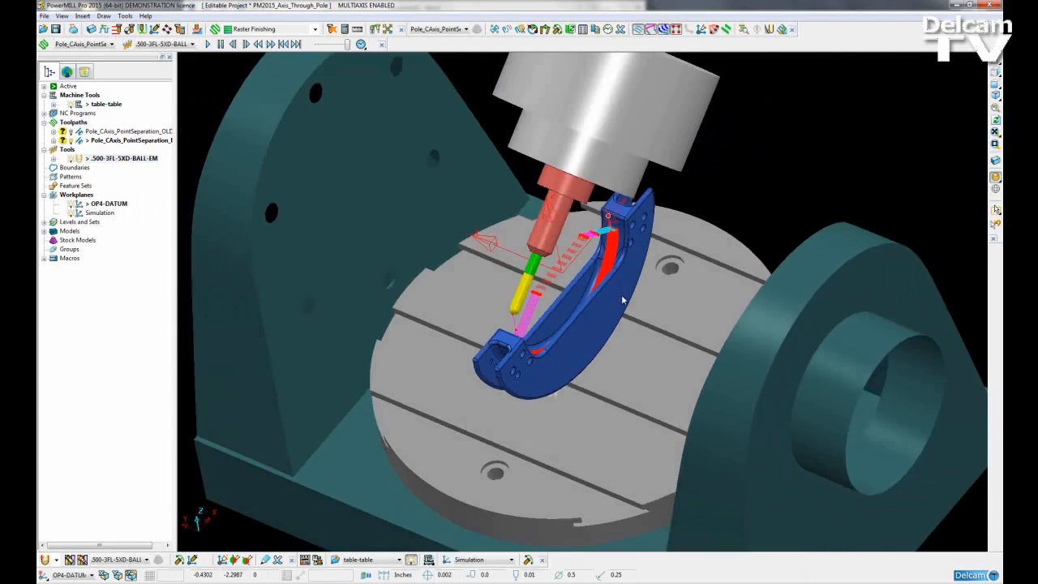